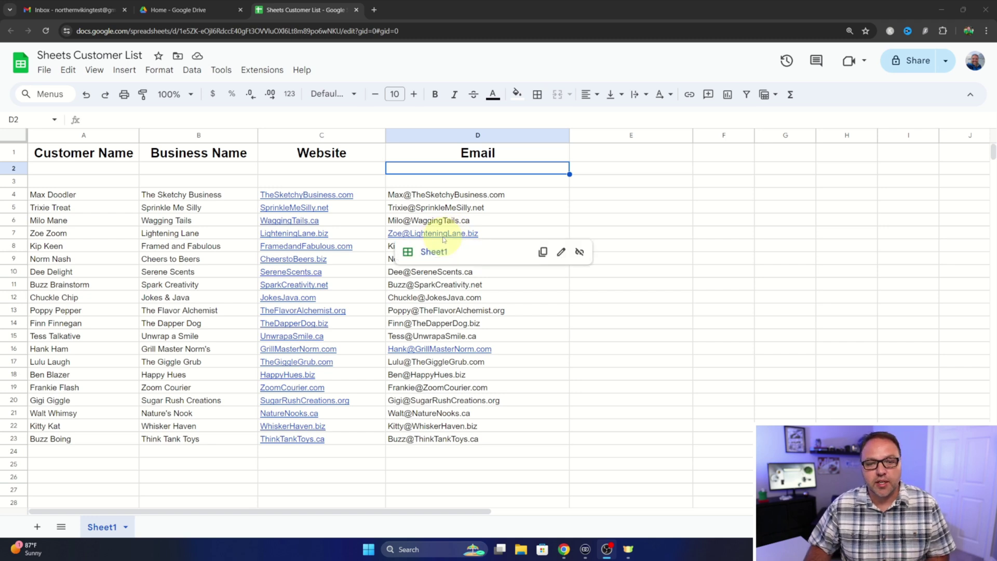
pyautogui.click(441, 236)
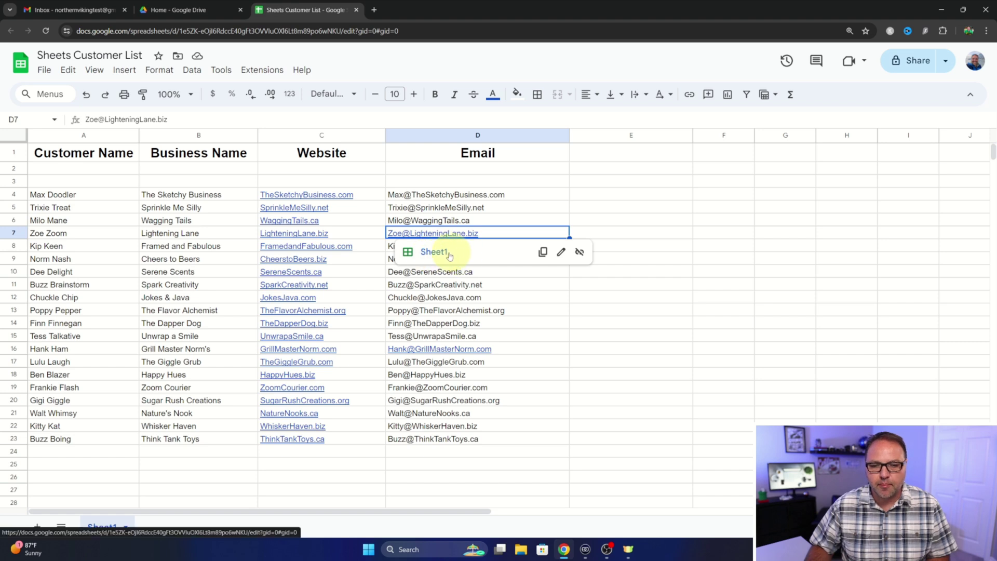
pyautogui.click(581, 253)
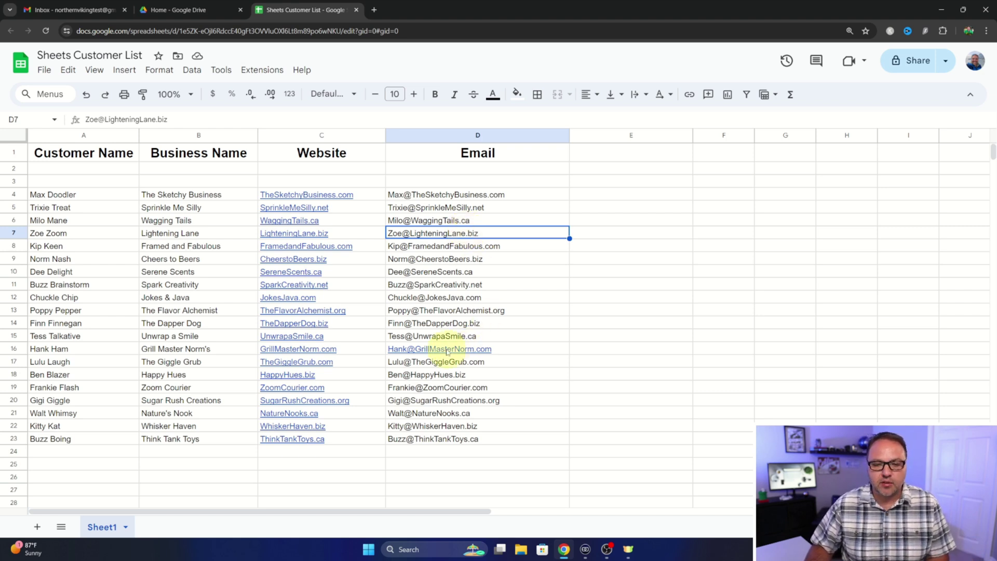
pyautogui.moveTo(439, 350)
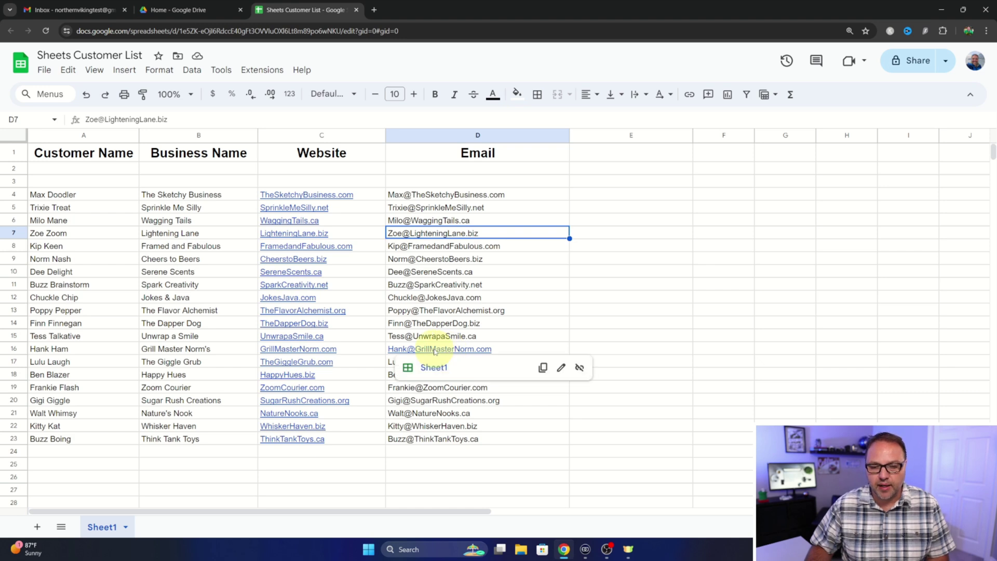
pyautogui.click(435, 351)
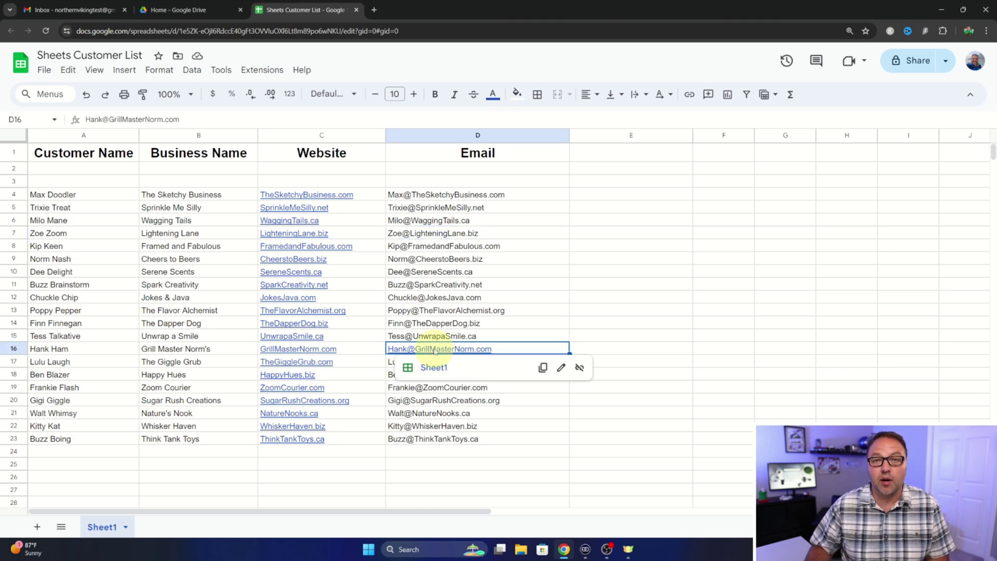
pyautogui.rightClick(434, 351)
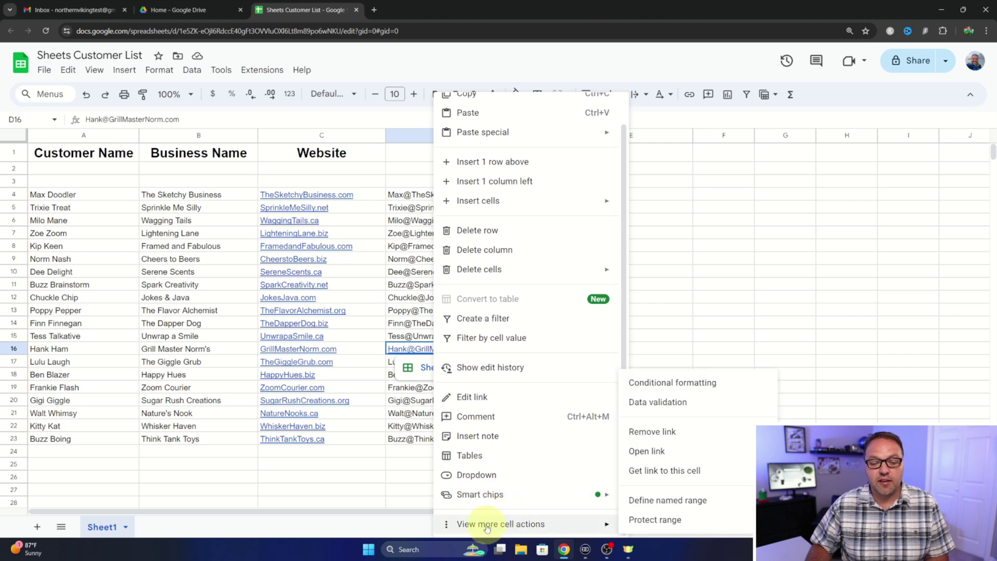
pyautogui.moveTo(500, 524)
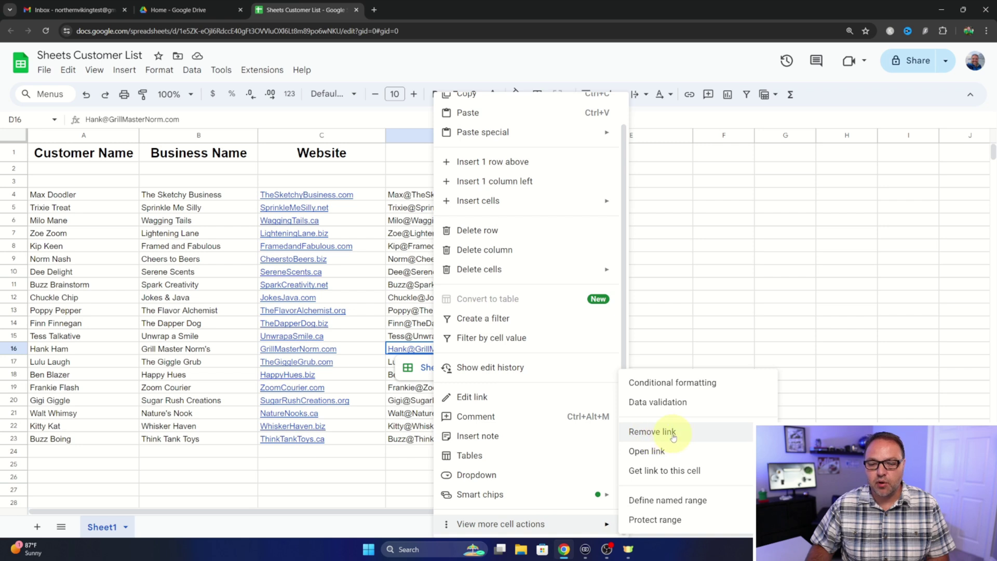
pyautogui.click(653, 432)
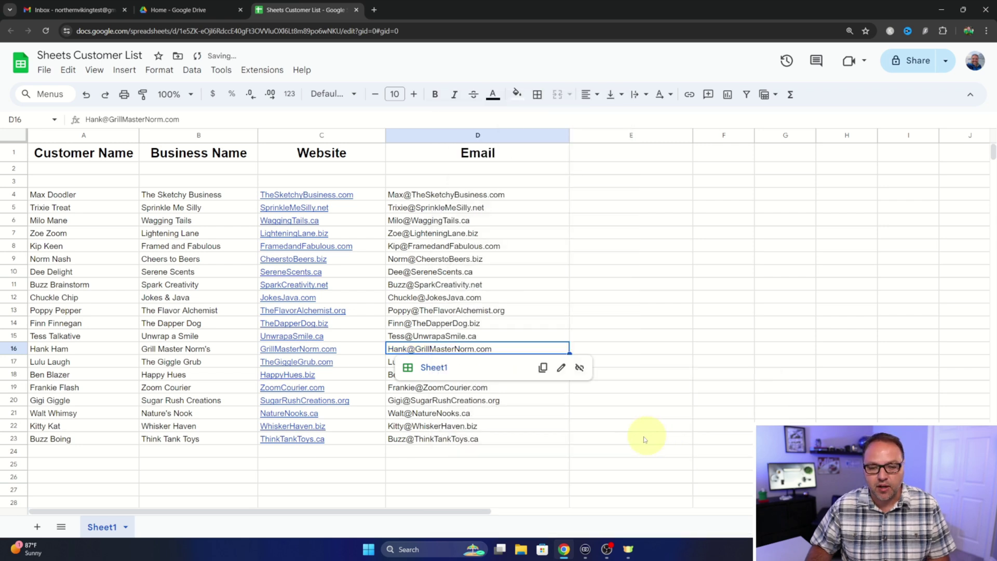
pyautogui.click(608, 310)
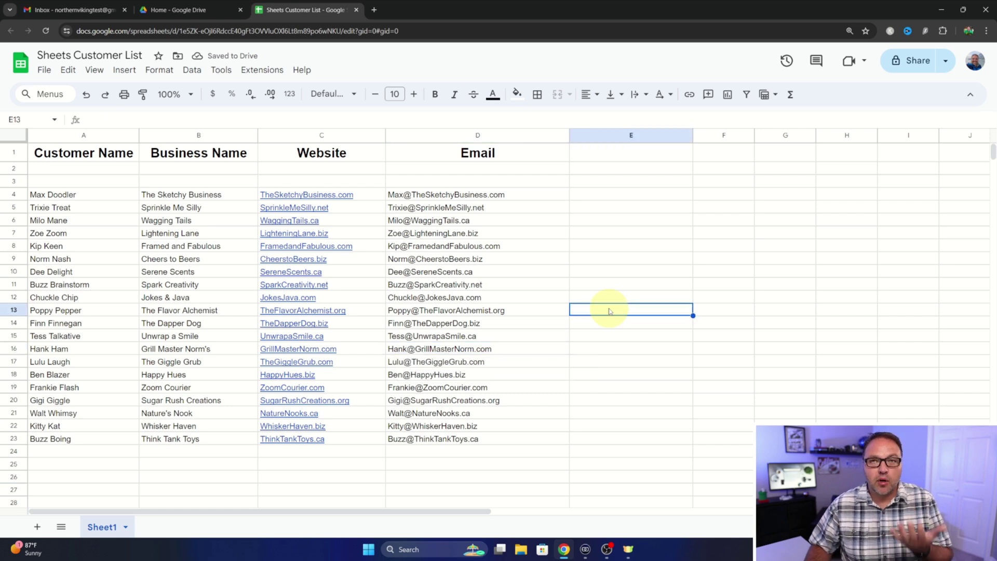
# Step: Select the websites in C4:C23 and remove the link from UnwrapaSmile.ca in C15
pyautogui.moveTo(341, 197); pyautogui.dragTo(325, 322)
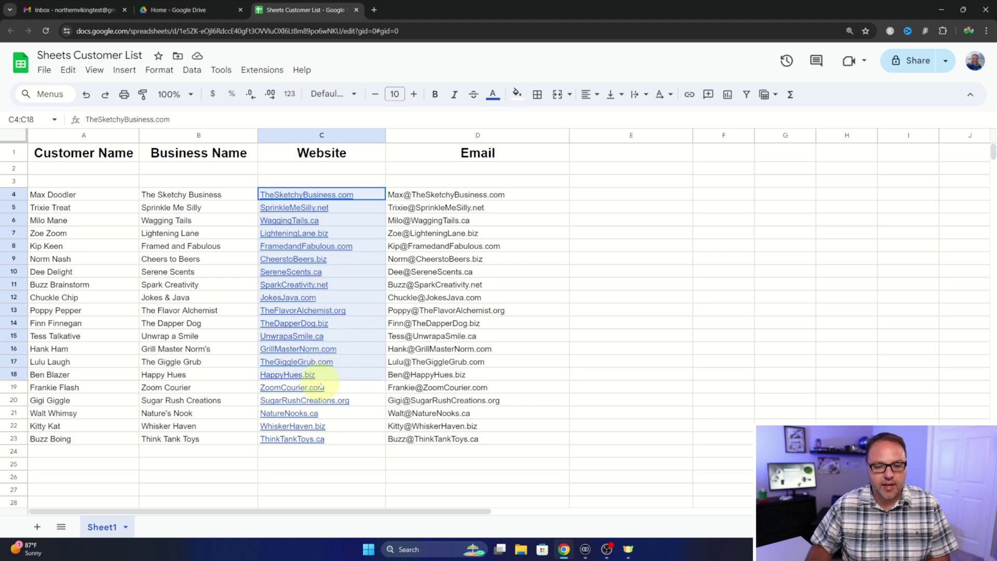
pyautogui.moveTo(325, 322); pyautogui.dragTo(325, 443)
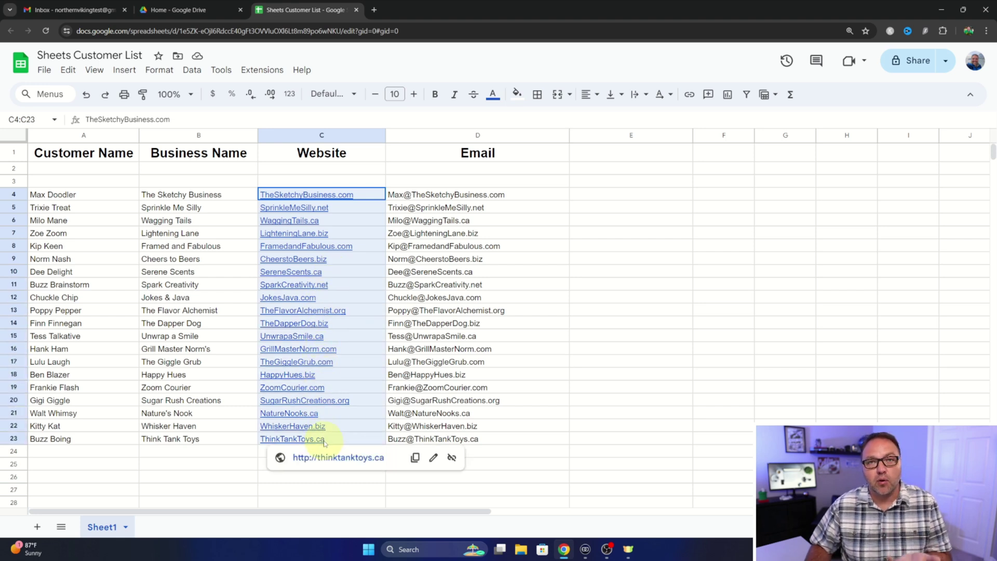
pyautogui.moveTo(324, 442); pyautogui.dragTo(326, 443)
pyautogui.moveTo(292, 335)
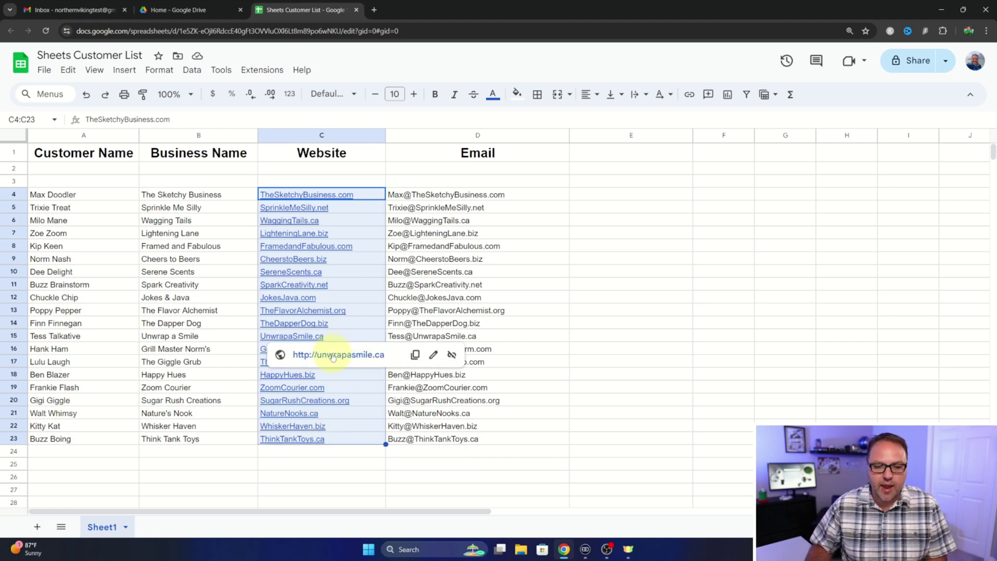
pyautogui.click(452, 355)
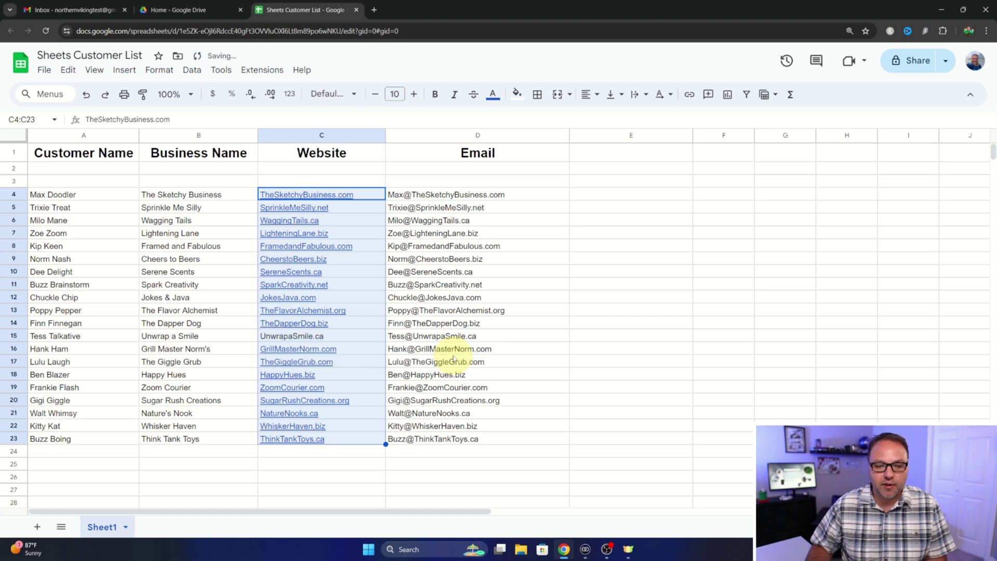
pyautogui.click(341, 457)
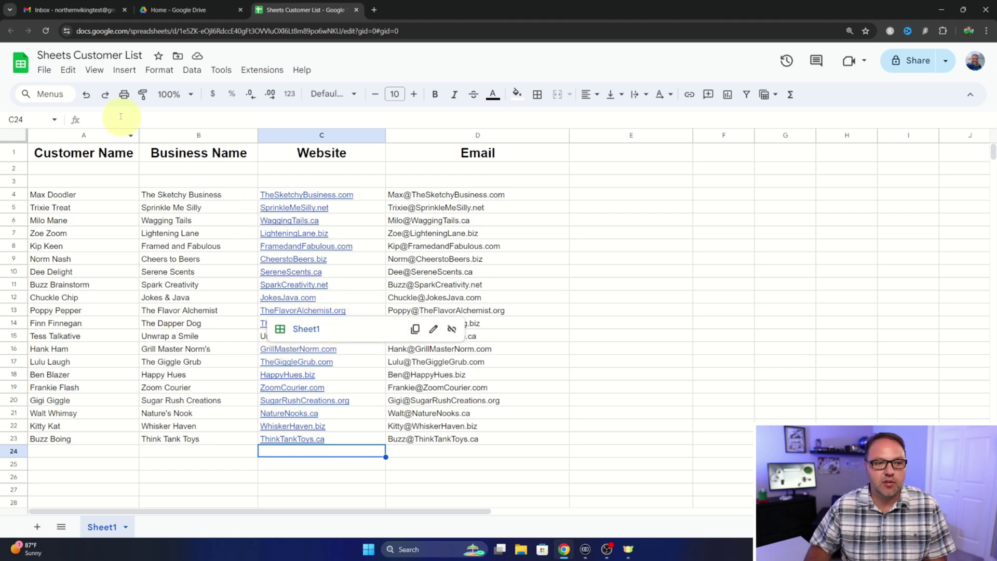
# Step: Undo the single-cell removal and strip hyperlinks from all websites in C4:C23
pyautogui.click(87, 95)
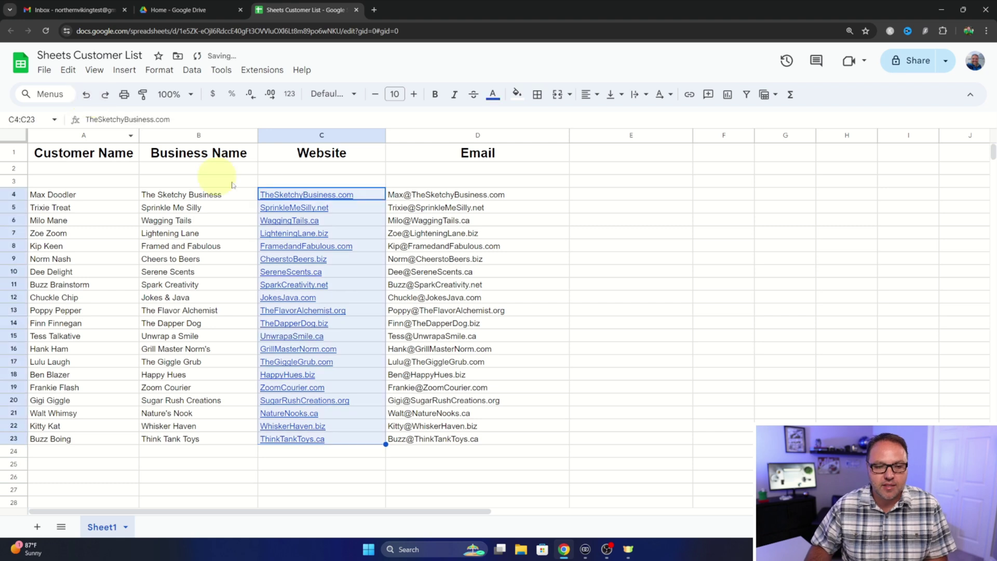
pyautogui.rightClick(322, 263)
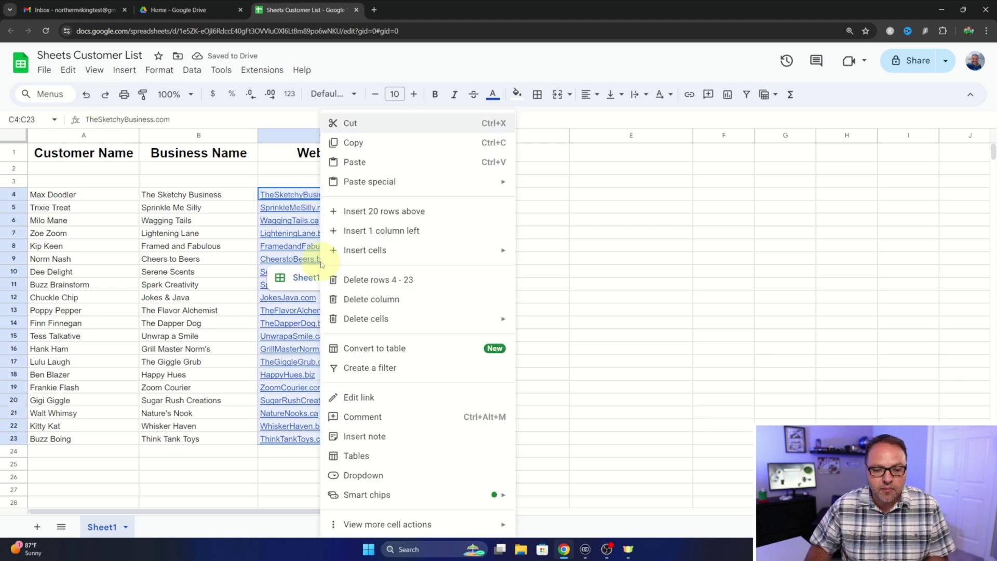
pyautogui.moveTo(388, 524)
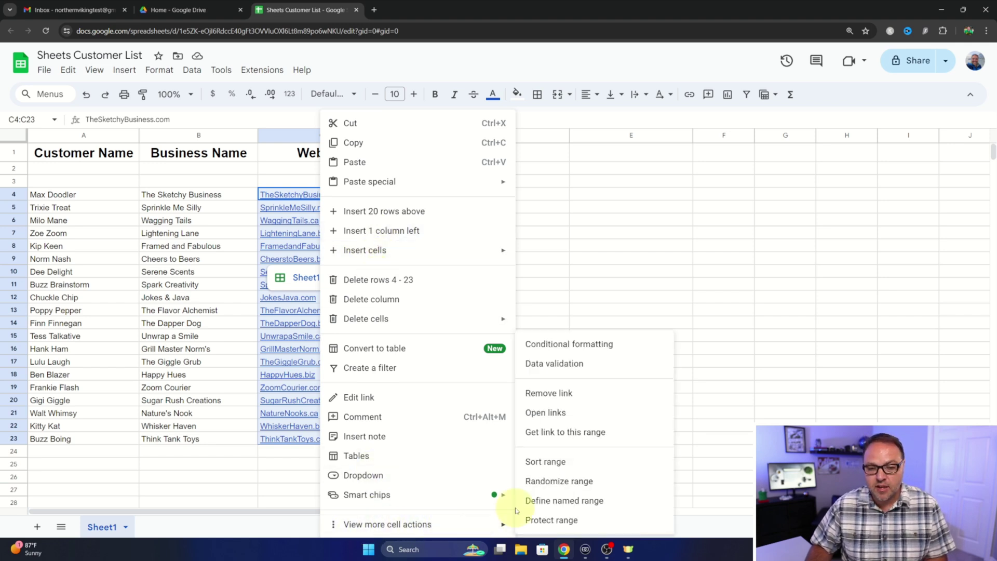
pyautogui.click(563, 394)
pyautogui.click(343, 465)
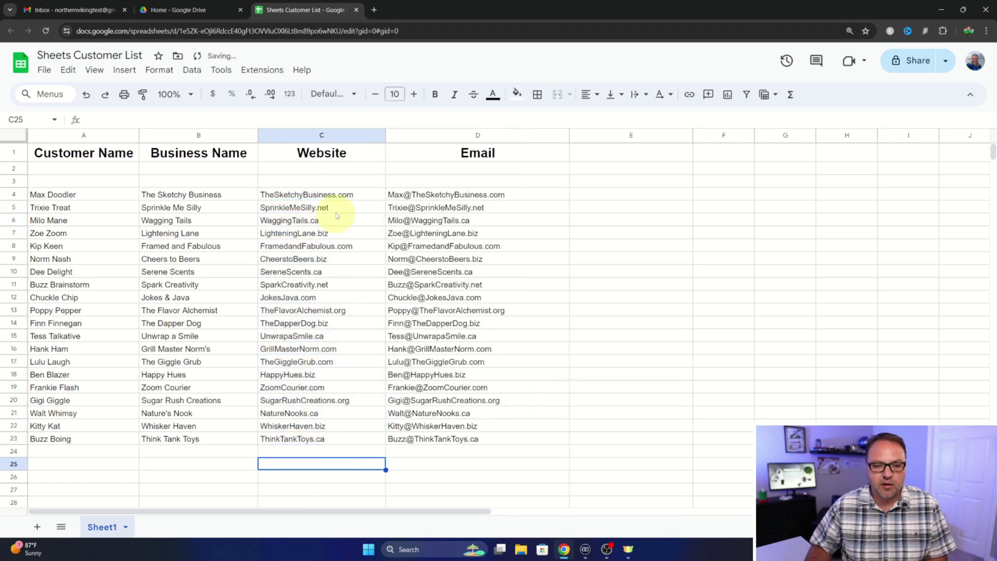